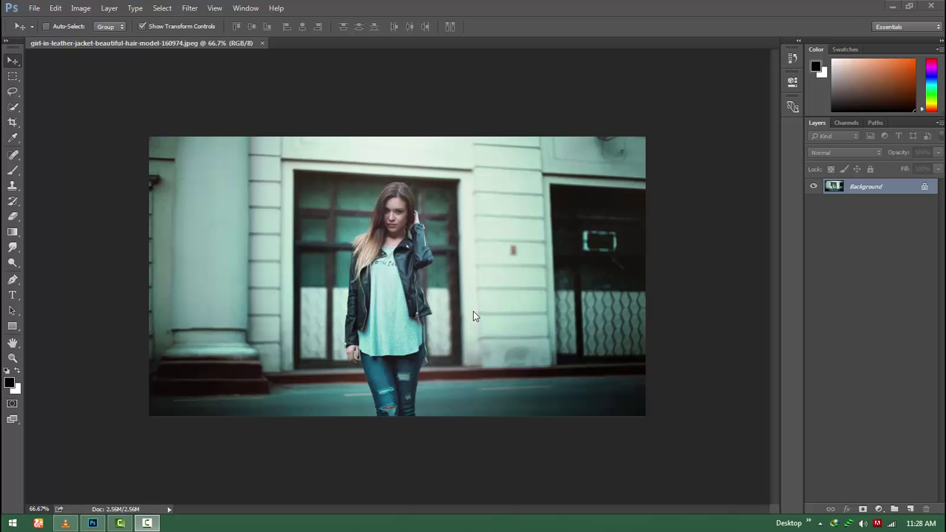
# - Duplicate the photo layer and apply GREYCstoration noise reduction at Strength 60
pyautogui.hotkey('ctrl', 'j')
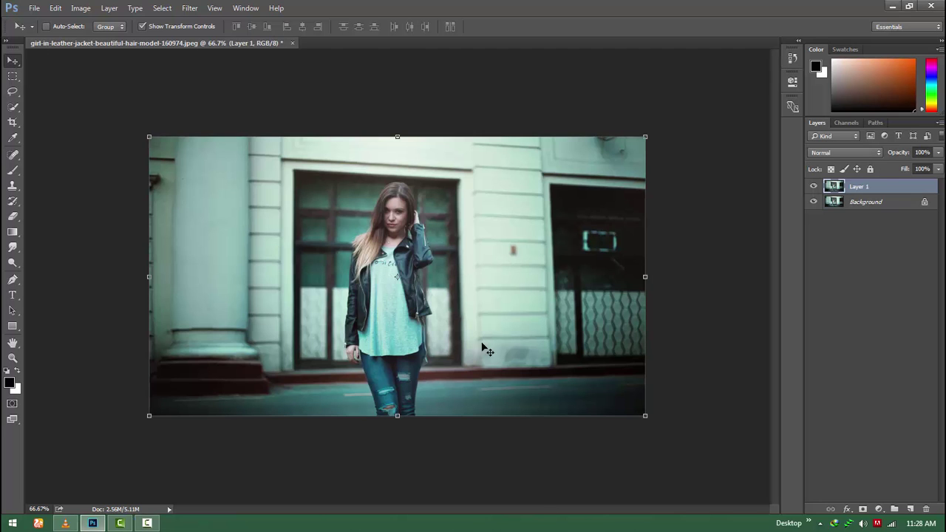
pyautogui.click(190, 8)
pyautogui.click(362, 183)
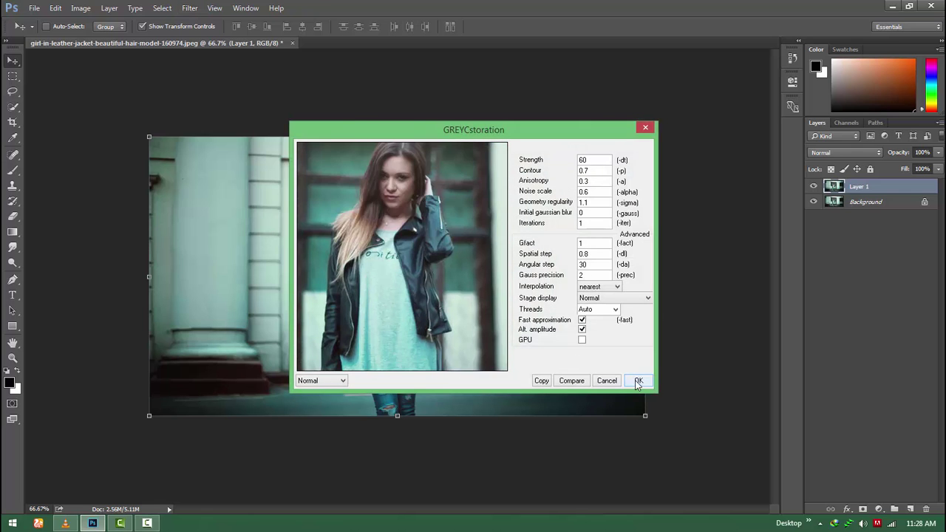
pyautogui.click(638, 381)
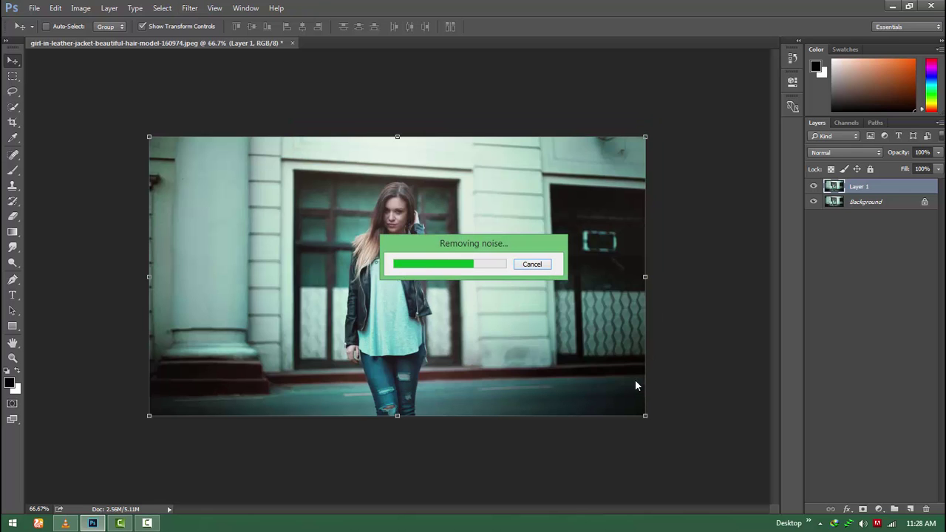
pyautogui.press('ctrl')
# - Duplicate the denoised layer and merge away the extra Layer 1
pyautogui.hotkey('ctrl', 'j')
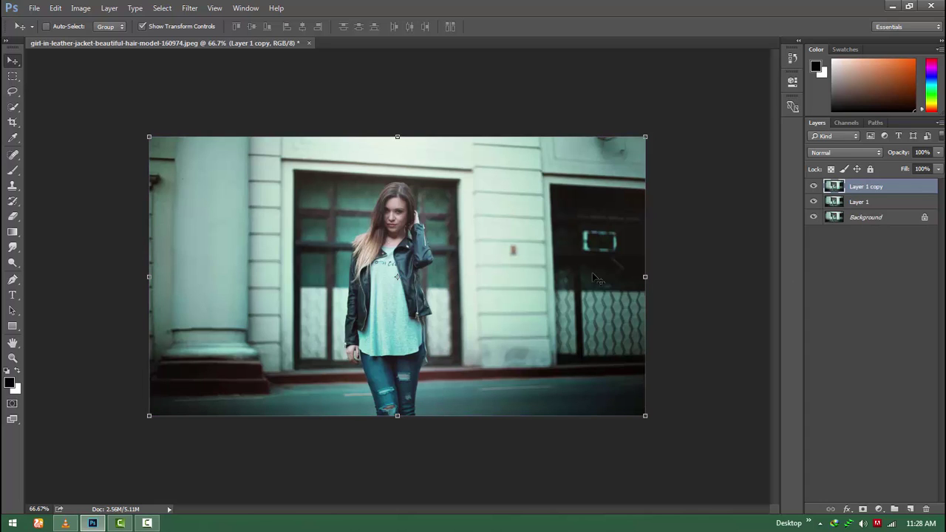
pyautogui.click(875, 207)
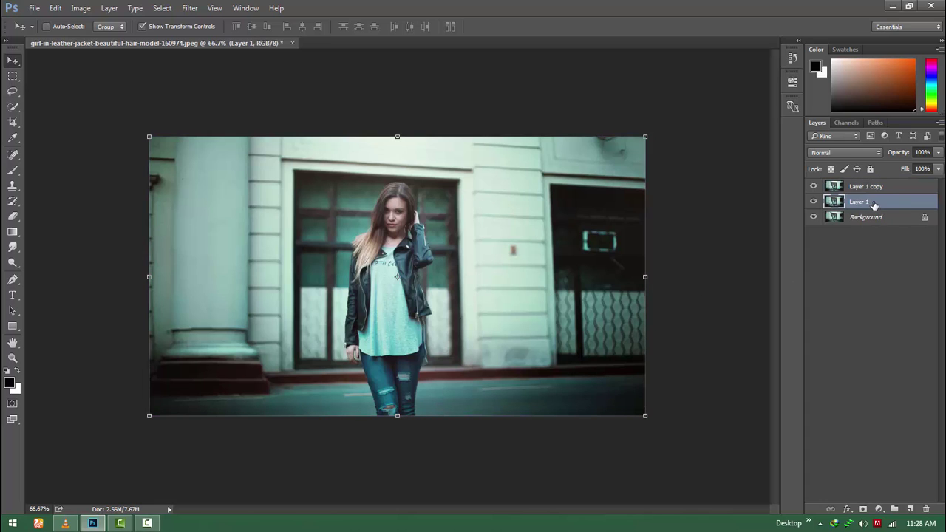
pyautogui.hotkey('ctrl', 'e')
# - Add a Curves adjustment with a raised point on the Red channel curve to warm the photo
pyautogui.click(867, 186)
pyautogui.click(878, 509)
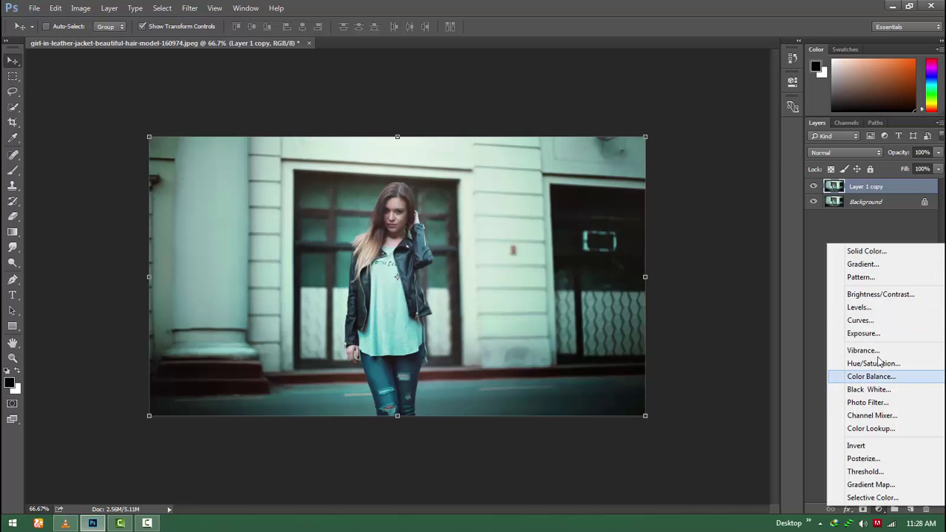
pyautogui.click(861, 320)
pyautogui.click(684, 124)
pyautogui.click(668, 150)
pyautogui.click(684, 125)
pyautogui.click(651, 142)
pyautogui.moveTo(713, 186); pyautogui.dragTo(712, 176)
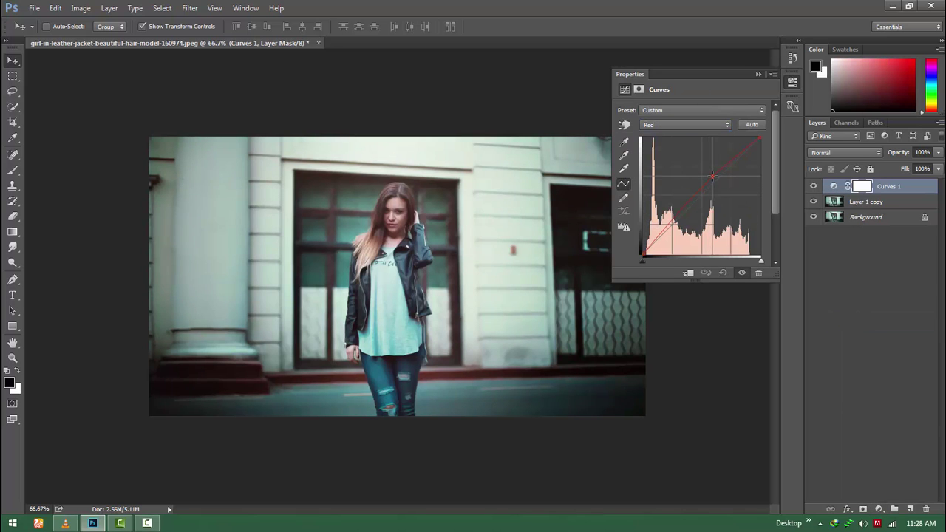
pyautogui.click(756, 74)
# - On a new layer, dab a soft orange #d48f0a brush spot on the wall beside the woman
pyautogui.click(909, 509)
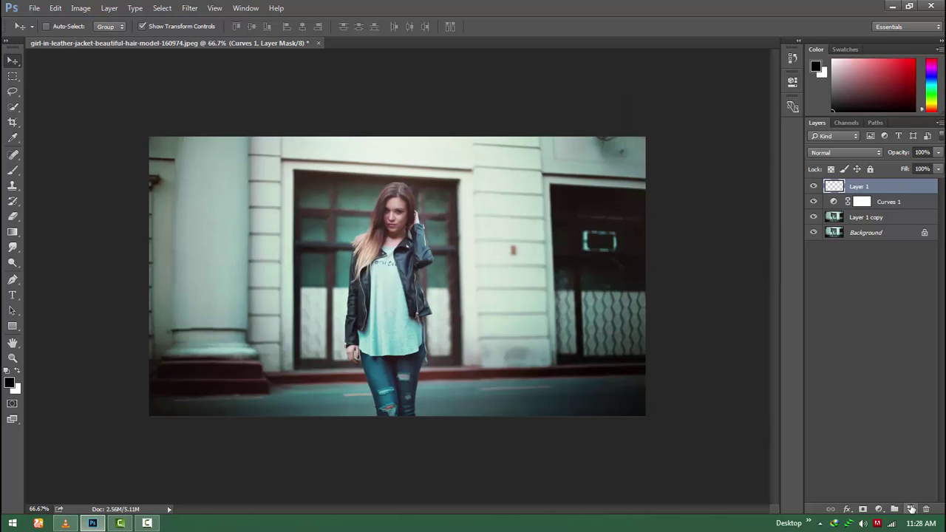
pyautogui.press('b')
pyautogui.click(10, 382)
pyautogui.click(443, 206)
pyautogui.moveTo(485, 265); pyautogui.dragTo(485, 257)
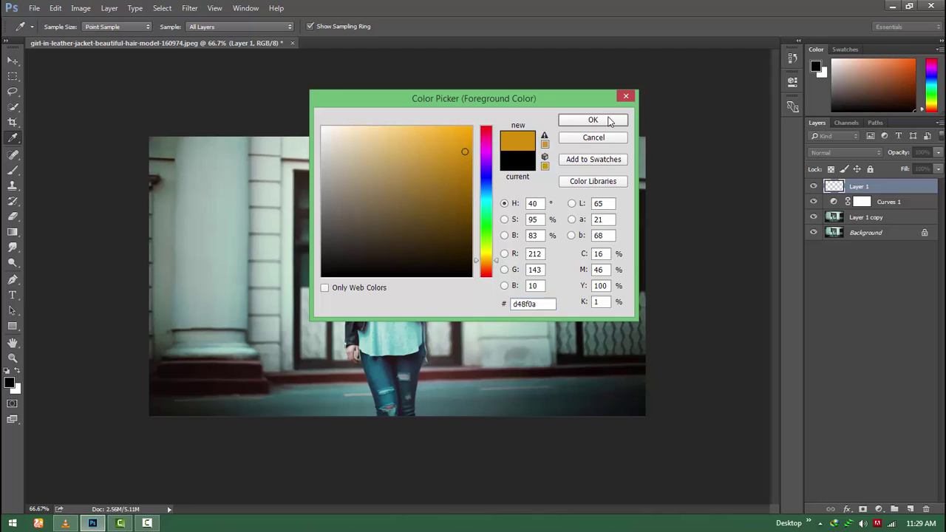
pyautogui.click(593, 120)
pyautogui.click(506, 218)
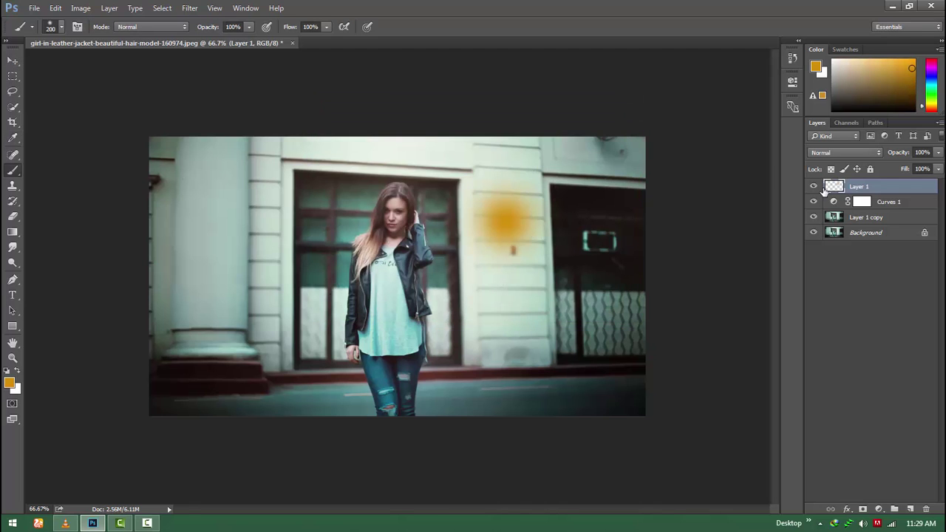
pyautogui.click(882, 209)
pyautogui.click(878, 509)
# - Add a Gradient Fill layer with a randomized Noise-type gradient
pyautogui.click(851, 262)
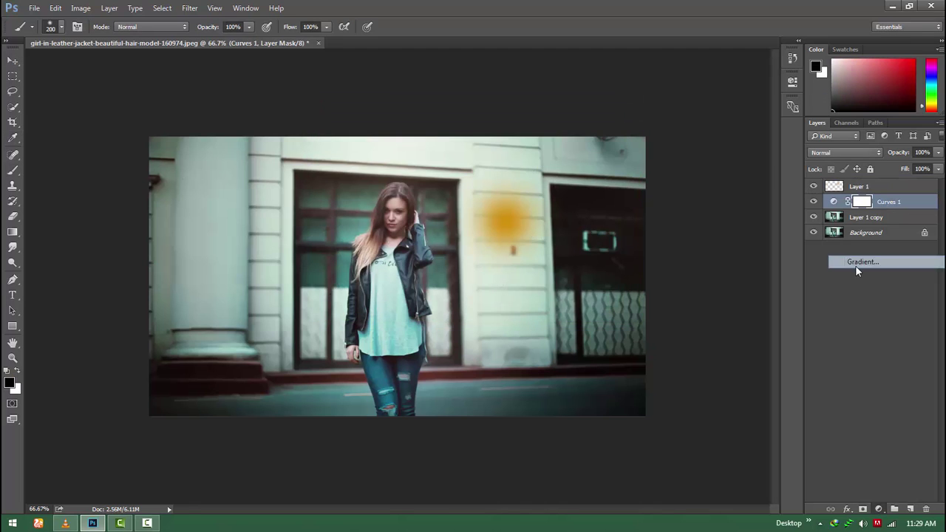
pyautogui.click(647, 151)
pyautogui.click(818, 105)
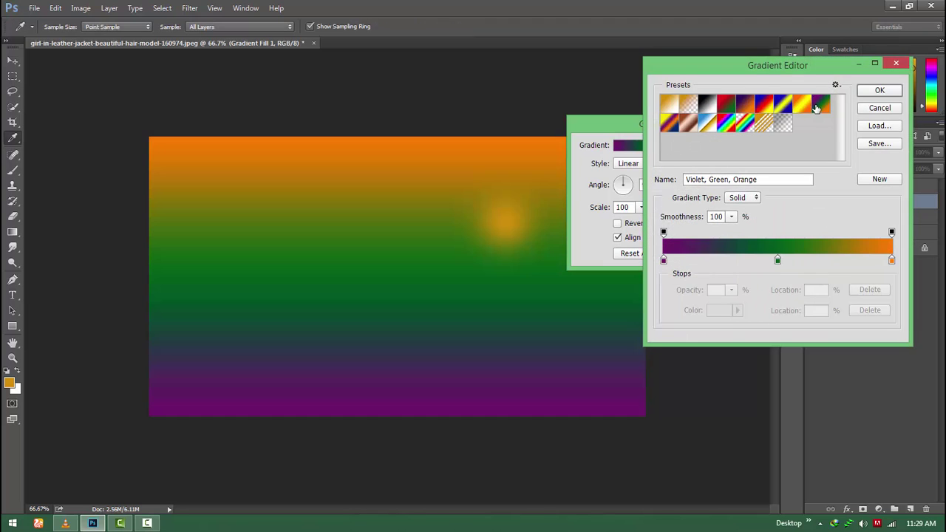
pyautogui.click(743, 198)
pyautogui.click(741, 214)
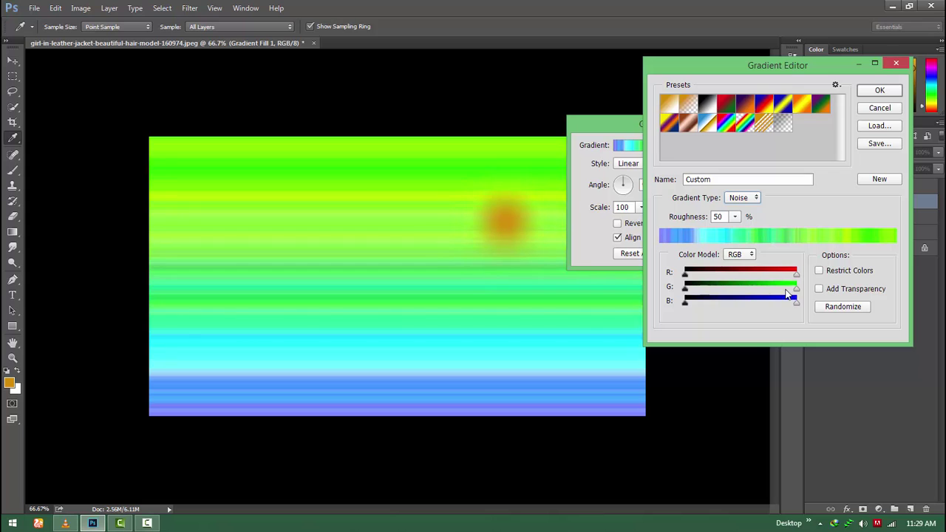
pyautogui.click(830, 306)
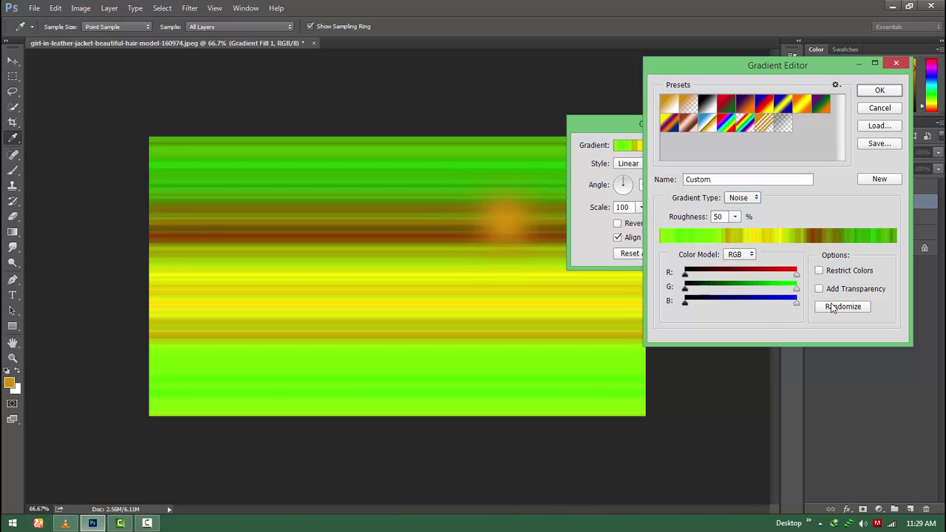
pyautogui.click(876, 90)
# - Set the gradient style to Angle at 158.96° with its centre moved to the upper right
pyautogui.click(637, 163)
pyautogui.click(628, 184)
pyautogui.moveTo(399, 277)
pyautogui.mouseDown()
pyautogui.moveTo(525, 232)
pyautogui.moveTo(650, 123)
pyautogui.mouseUp()
pyautogui.click(619, 187)
pyautogui.click(729, 145)
# - Set Gradient Fill 1 to Screen and mask the rays off the woman and upper left with an 800 px black brush
pyautogui.click(829, 153)
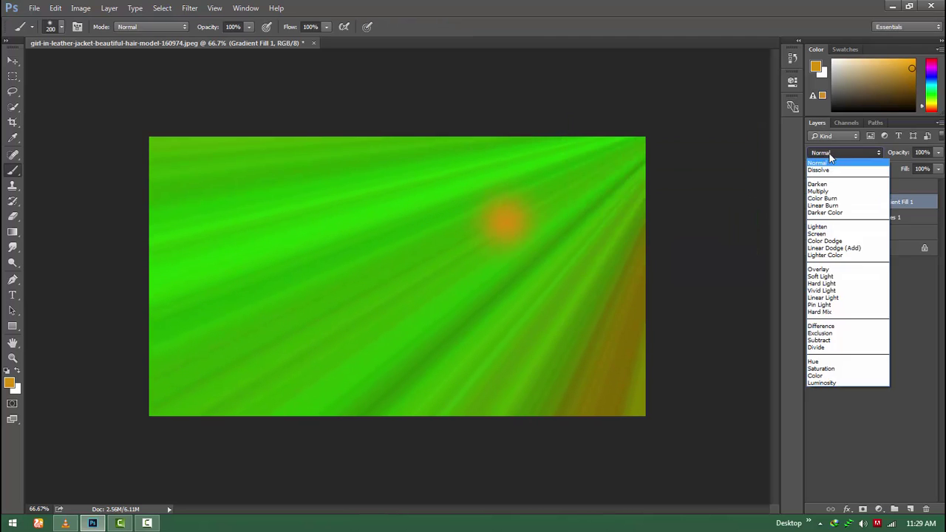
pyautogui.click(824, 235)
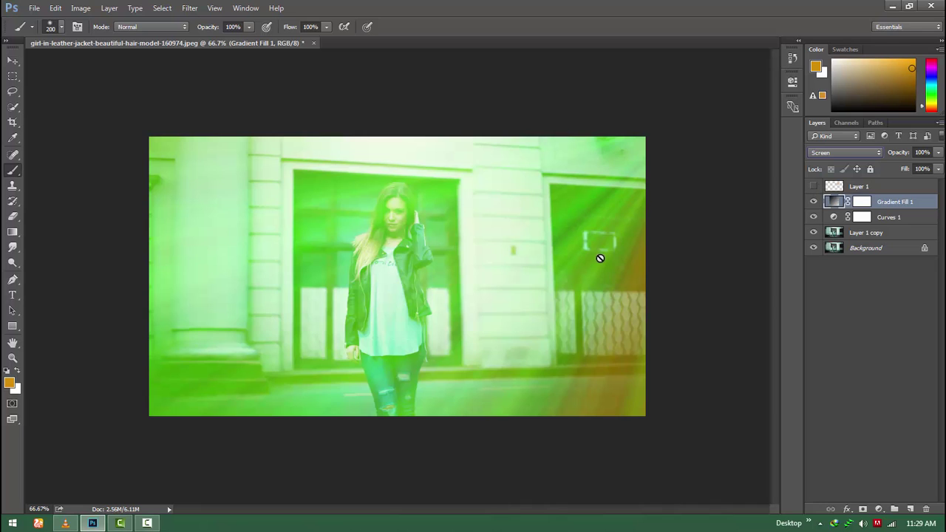
pyautogui.click(863, 210)
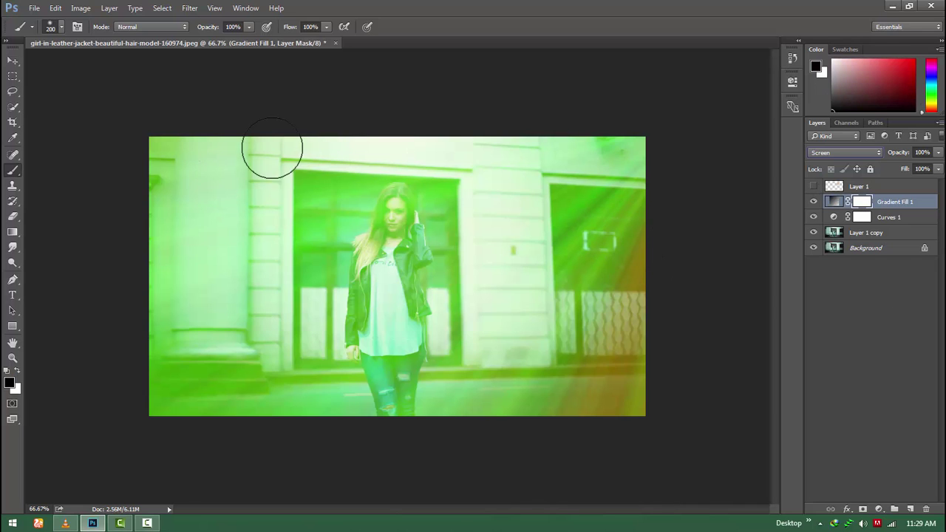
pyautogui.click(12, 61)
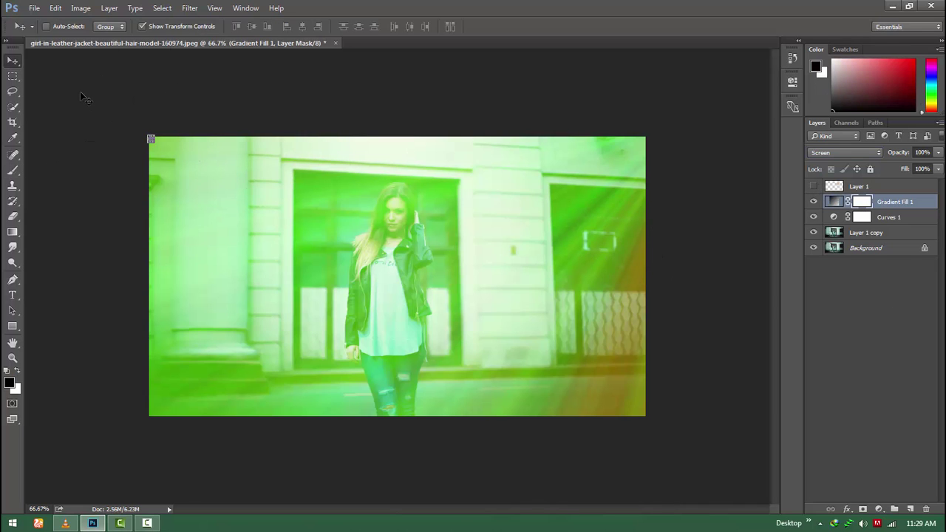
pyautogui.press('b')
pyautogui.press(']')
pyautogui.press(']')
pyautogui.press(']')
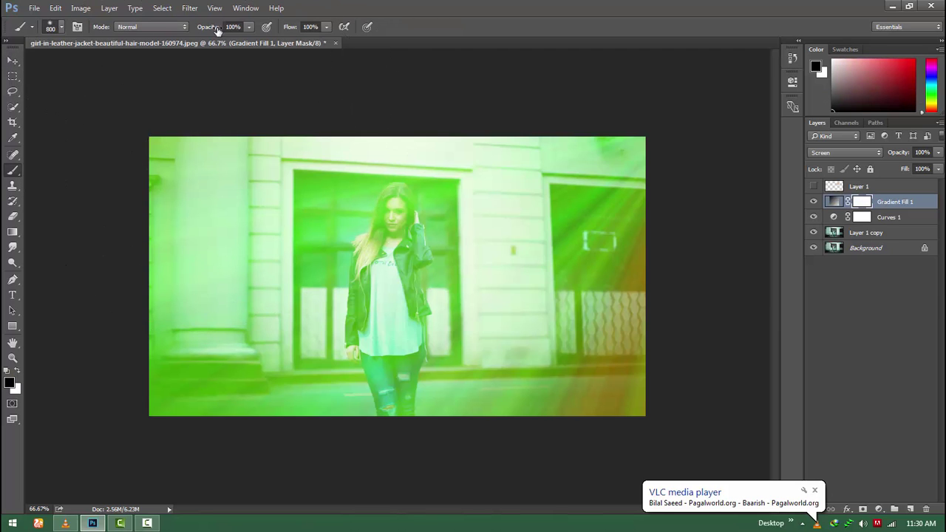
pyautogui.moveTo(222, 192)
pyautogui.mouseDown()
pyautogui.moveTo(286, 222)
pyautogui.moveTo(348, 232)
pyautogui.moveTo(348, 338)
pyautogui.moveTo(182, 393)
pyautogui.moveTo(490, 507)
pyautogui.moveTo(613, 485)
pyautogui.mouseUp()
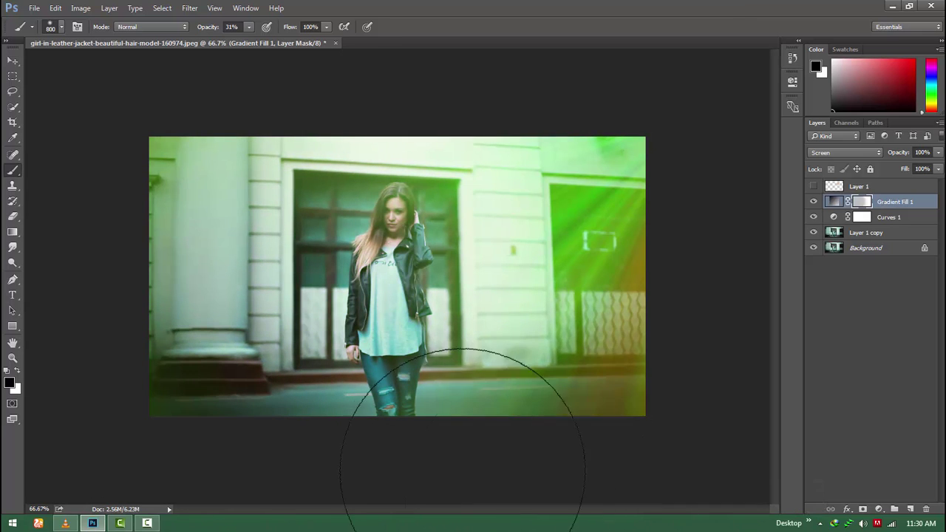
pyautogui.moveTo(462, 443); pyautogui.dragTo(164, 211)
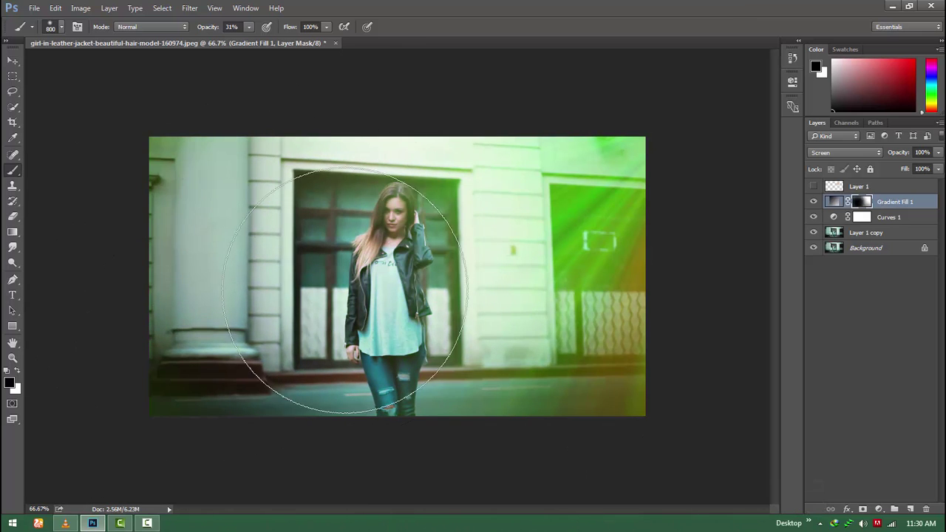
# - Mask the light off the left column and steps with a 250 px brush, and set opacity to 73%
pyautogui.press('x')
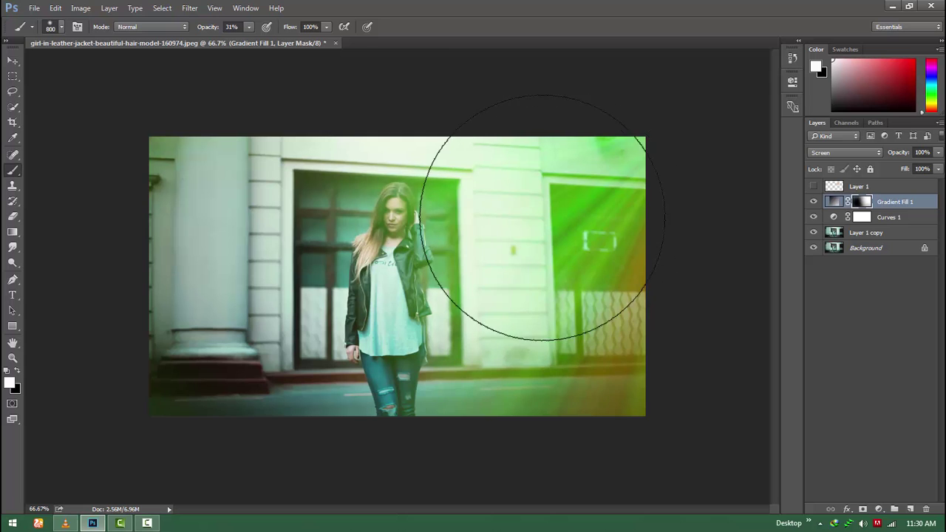
pyautogui.click(16, 368)
pyautogui.press('[')
pyautogui.press('[')
pyautogui.press('[')
pyautogui.moveTo(189, 351); pyautogui.dragTo(69, 277)
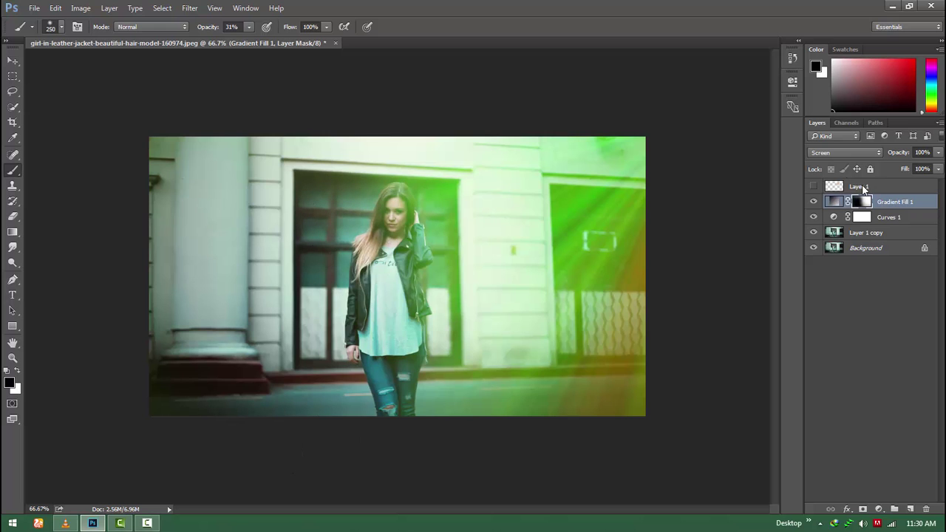
pyautogui.moveTo(896, 152); pyautogui.dragTo(896, 154)
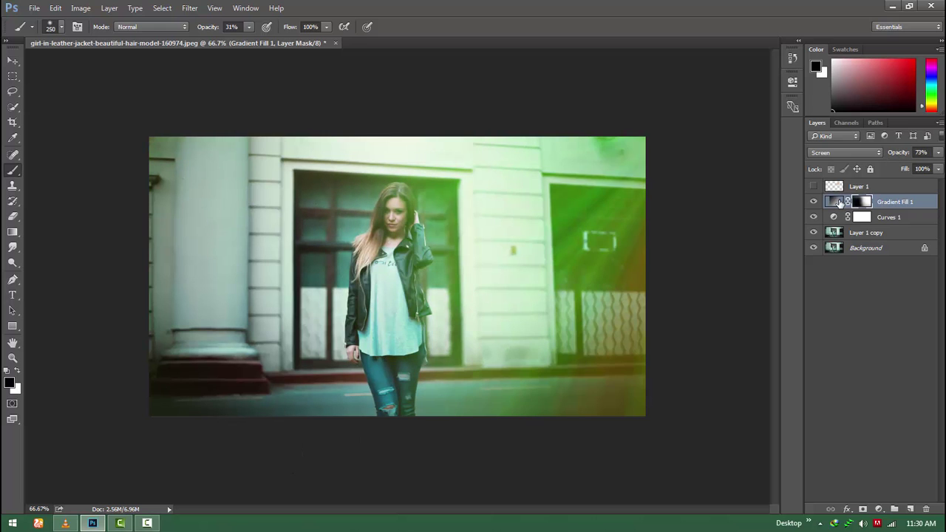
# - Re-randomize the Gradient Fill's noise gradient to a muted pink-brown and apply it
pyautogui.doubleClick(835, 202)
pyautogui.moveTo(655, 128); pyautogui.dragTo(779, 127)
pyautogui.click(767, 159)
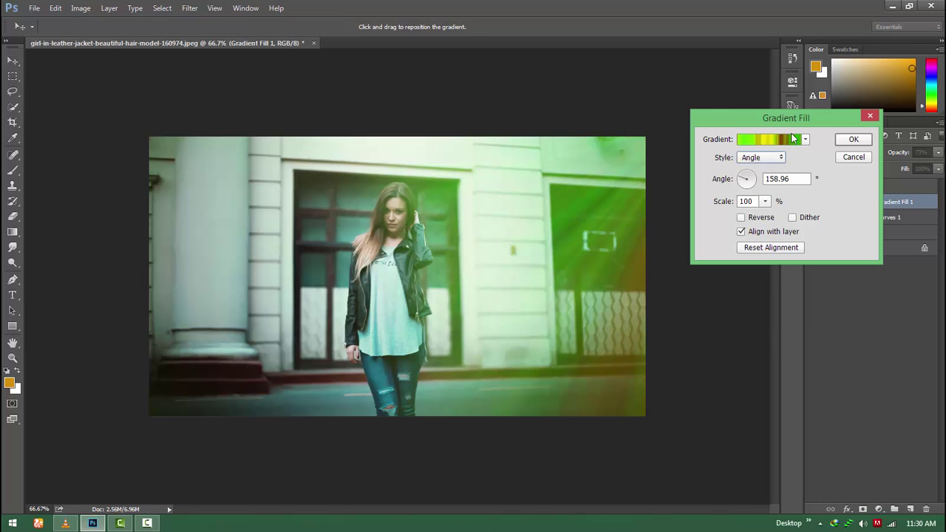
pyautogui.click(793, 139)
pyautogui.click(833, 308)
pyautogui.click(833, 307)
pyautogui.click(833, 307)
pyautogui.click(833, 308)
pyautogui.click(834, 309)
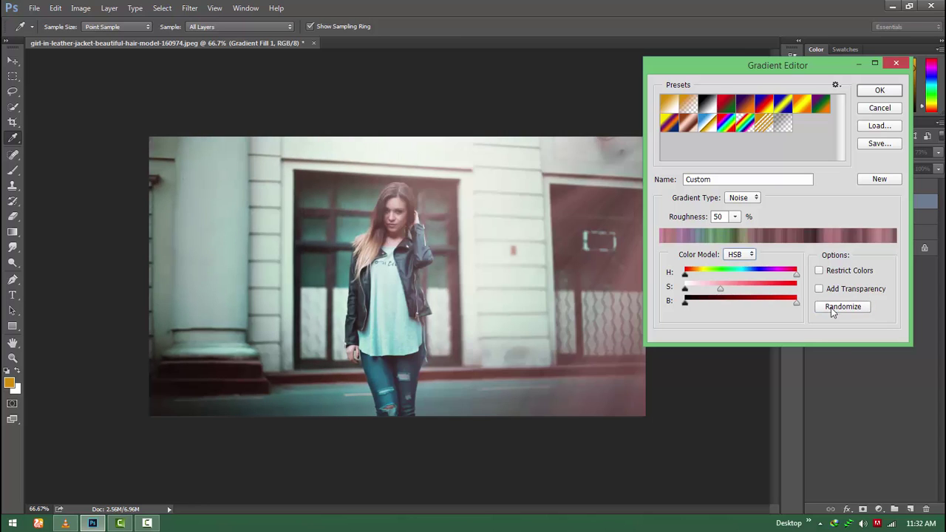
pyautogui.click(834, 310)
pyautogui.click(835, 310)
pyautogui.click(836, 310)
pyautogui.click(835, 311)
pyautogui.click(835, 310)
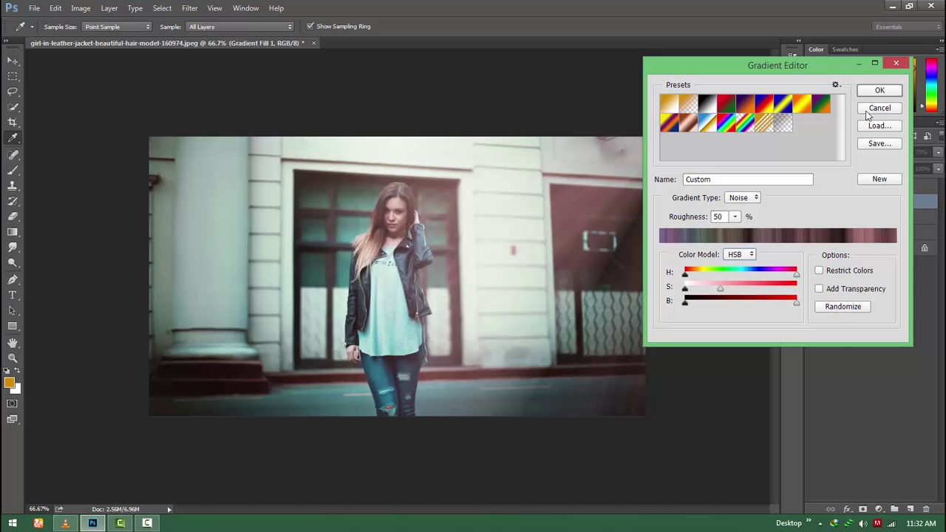
pyautogui.click(878, 90)
pyautogui.click(852, 140)
# - Make the orange glow Layer 1 visible again and select it for Free Transform
pyautogui.press('b')
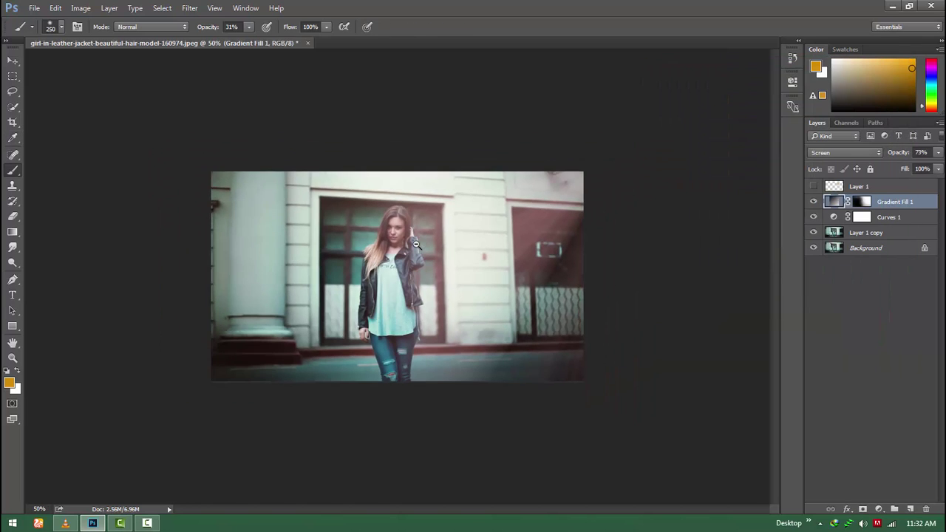
pyautogui.click(814, 187)
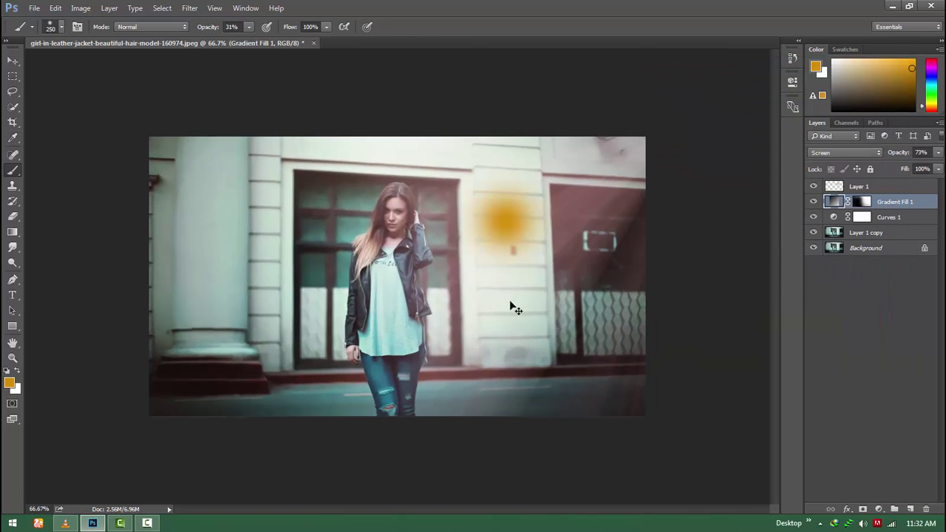
pyautogui.hotkey('ctrl', 't')
pyautogui.press('Escape')
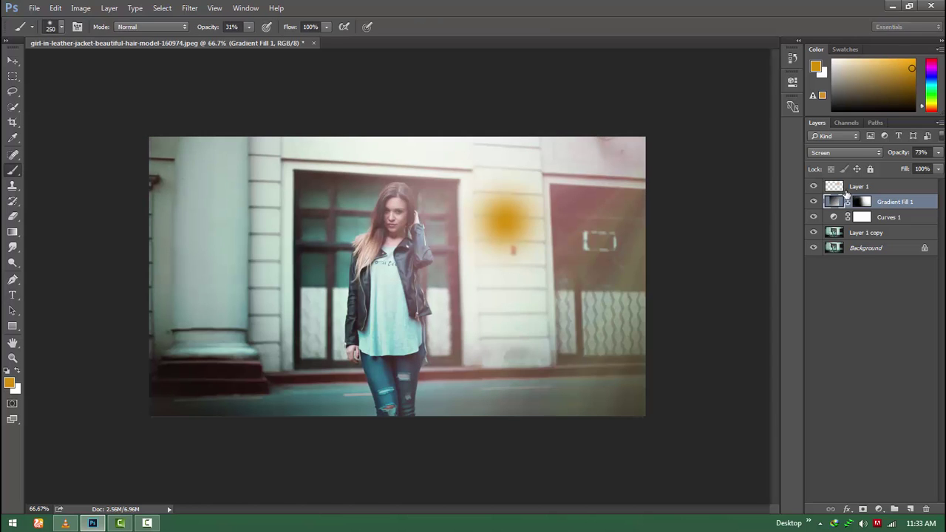
pyautogui.click(850, 189)
pyautogui.hotkey('ctrl', 't')
# - Scale the orange glow to about 280%, place it at the upper right, and blend it with Screen
pyautogui.moveTo(439, 286); pyautogui.dragTo(211, 351)
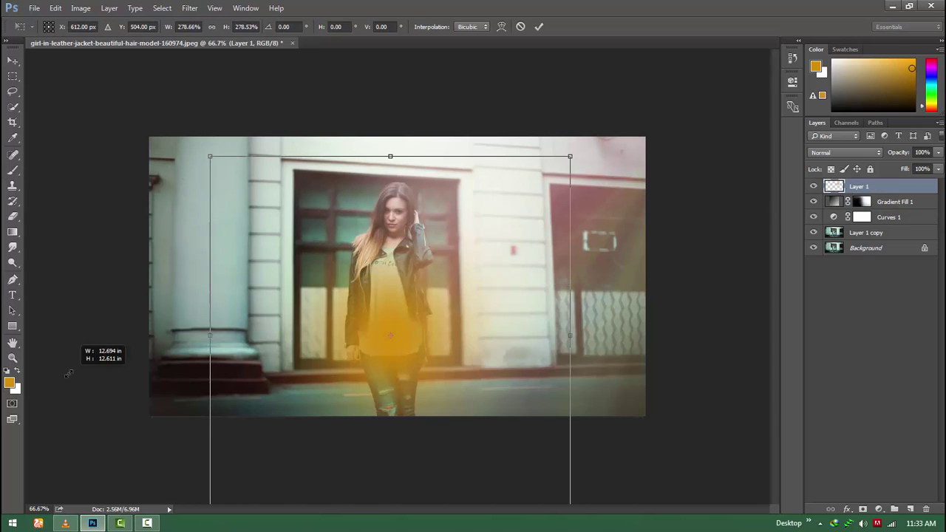
pyautogui.moveTo(422, 313)
pyautogui.mouseDown()
pyautogui.moveTo(515, 332)
pyautogui.moveTo(636, 160)
pyautogui.mouseUp()
pyautogui.press('Return')
pyautogui.click(851, 153)
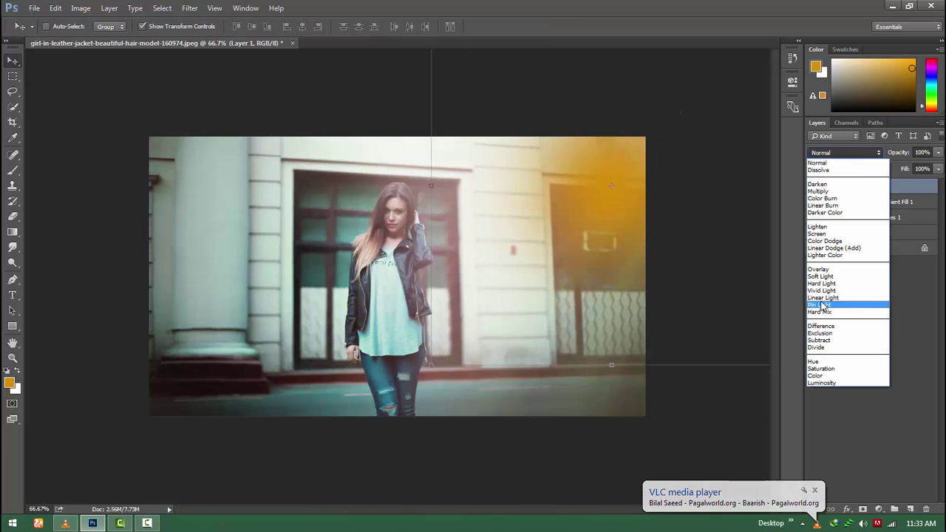
pyautogui.click(835, 237)
pyautogui.hotkey('ctrl', 't')
pyautogui.moveTo(559, 218); pyautogui.dragTo(572, 217)
pyautogui.moveTo(433, 239); pyautogui.dragTo(347, 239)
pyautogui.click(13, 60)
pyautogui.click(433, 196)
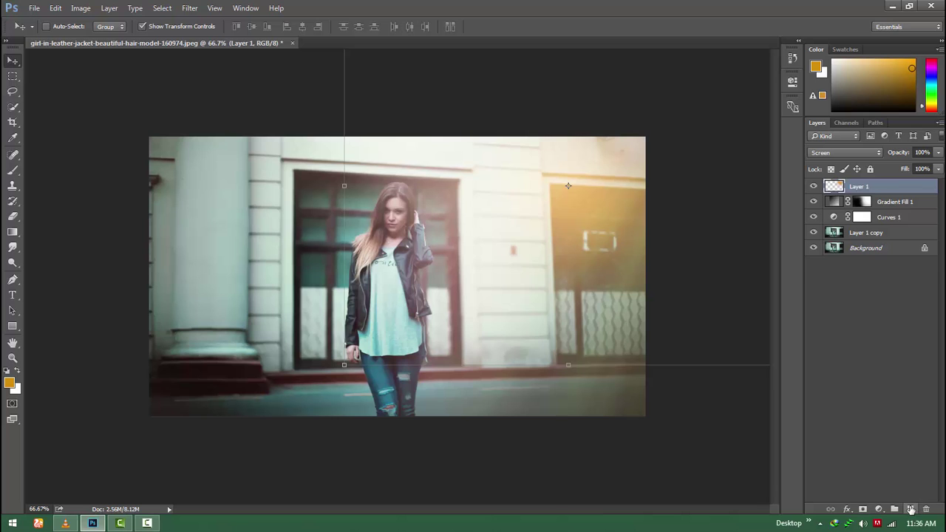
# - Add a new Layer 2 filled with solid black (#000000)
pyautogui.click(910, 510)
pyautogui.press('g')
pyautogui.click(9, 382)
pyautogui.write('000000')
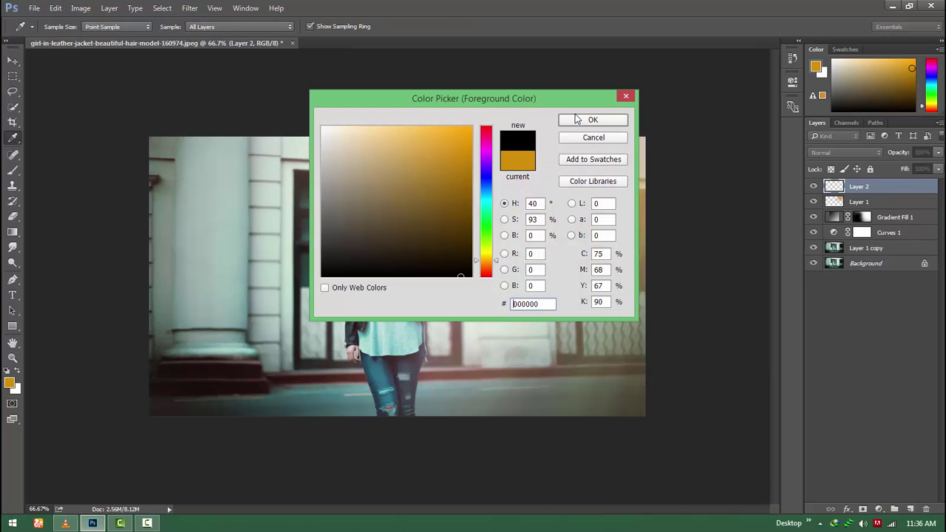
pyautogui.press('Return')
pyautogui.hotkey('alt', 'BackSpace')
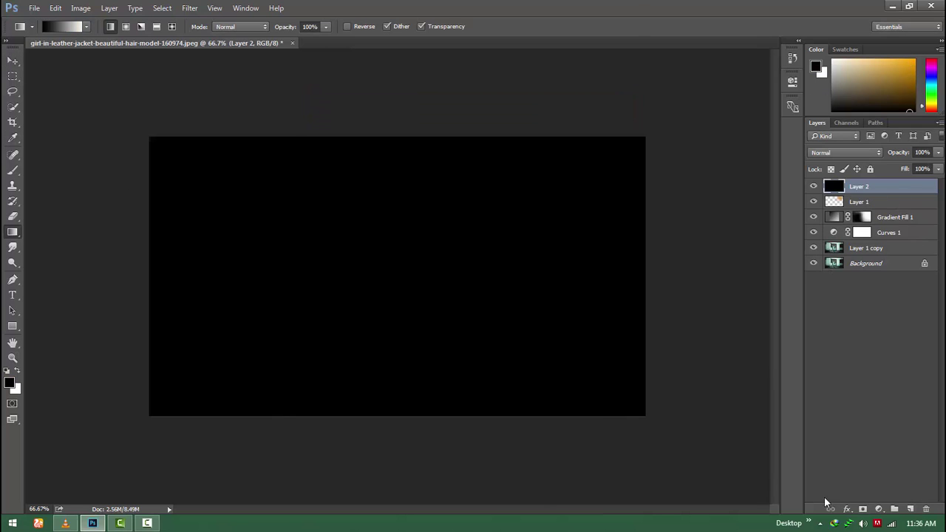
# - Gradient-mask the black layer so it darkens only the photo's left edge, then lower its opacity
pyautogui.click(862, 510)
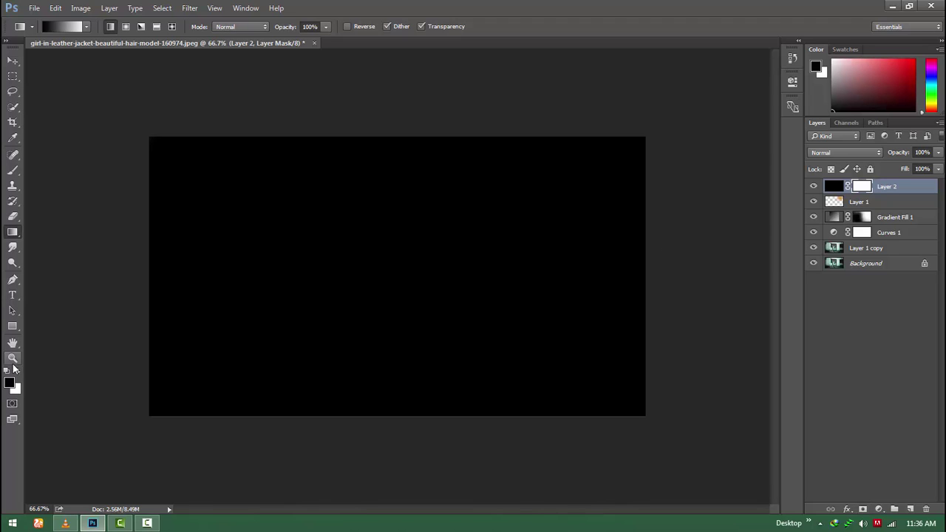
pyautogui.click(16, 369)
pyautogui.press('x')
pyautogui.moveTo(151, 275); pyautogui.dragTo(532, 266)
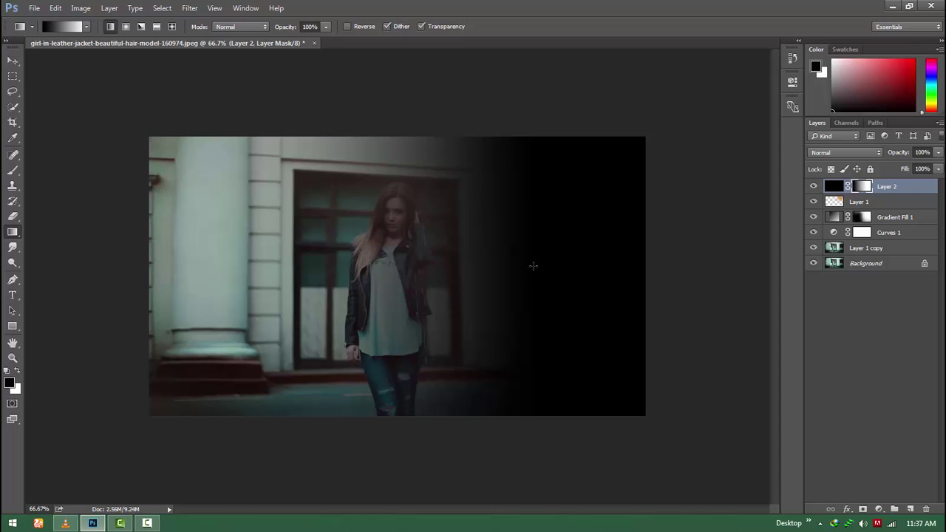
pyautogui.press('f')
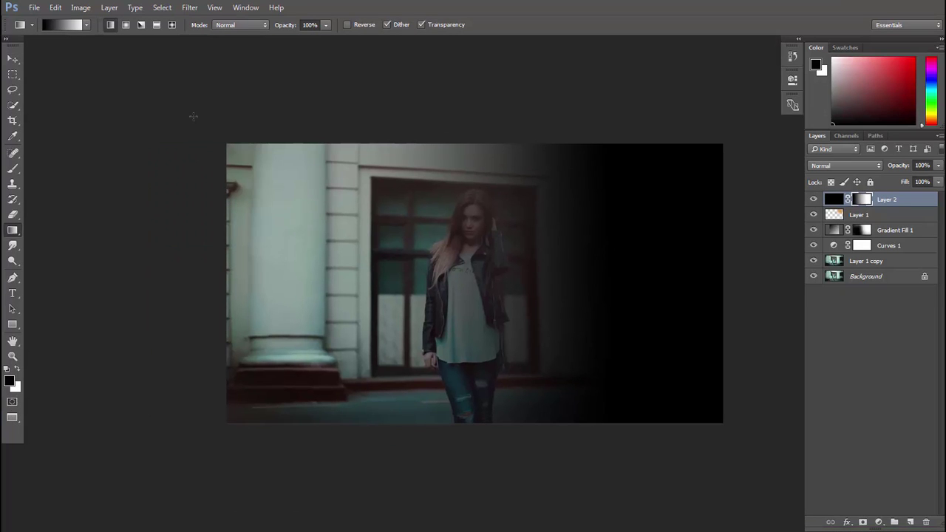
pyautogui.hotkey('alt', 'BackSpace')
pyautogui.click(17, 369)
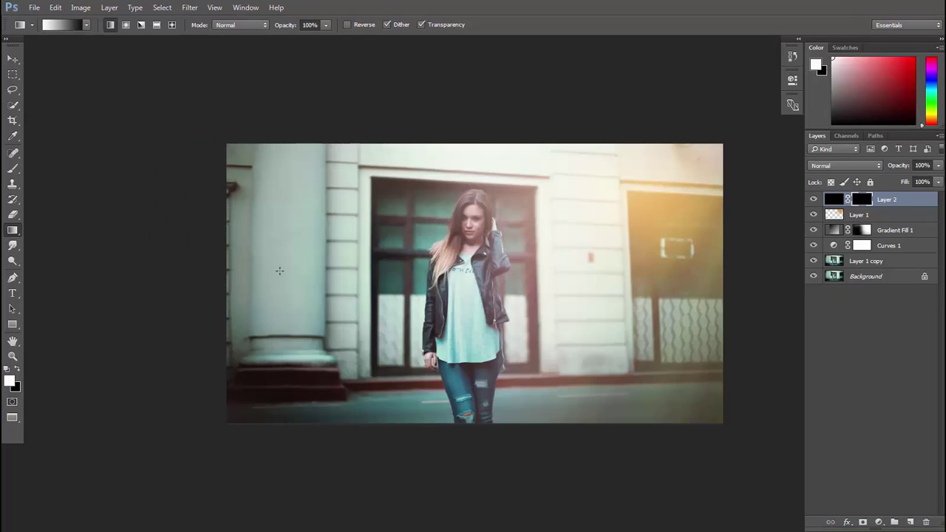
pyautogui.moveTo(229, 270); pyautogui.dragTo(481, 270)
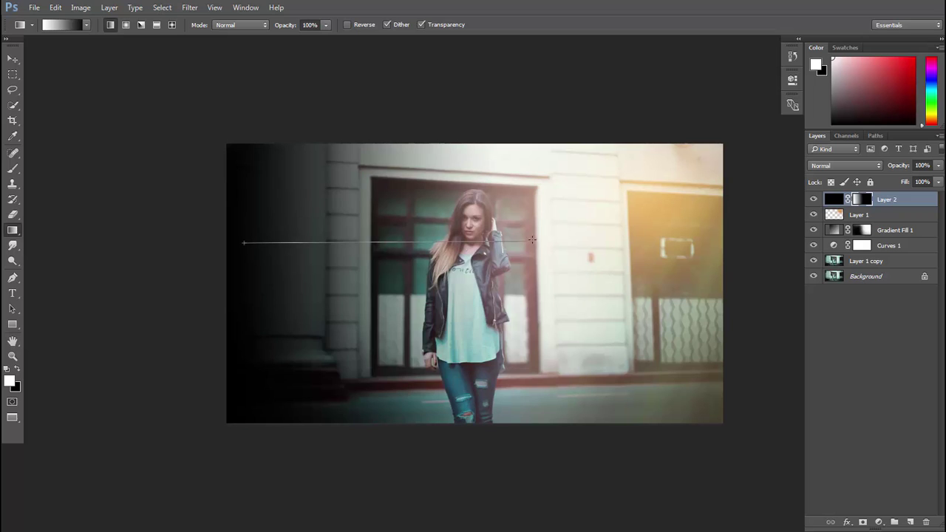
pyautogui.moveTo(532, 240); pyautogui.dragTo(606, 238)
pyautogui.moveTo(892, 168); pyautogui.dragTo(850, 169)
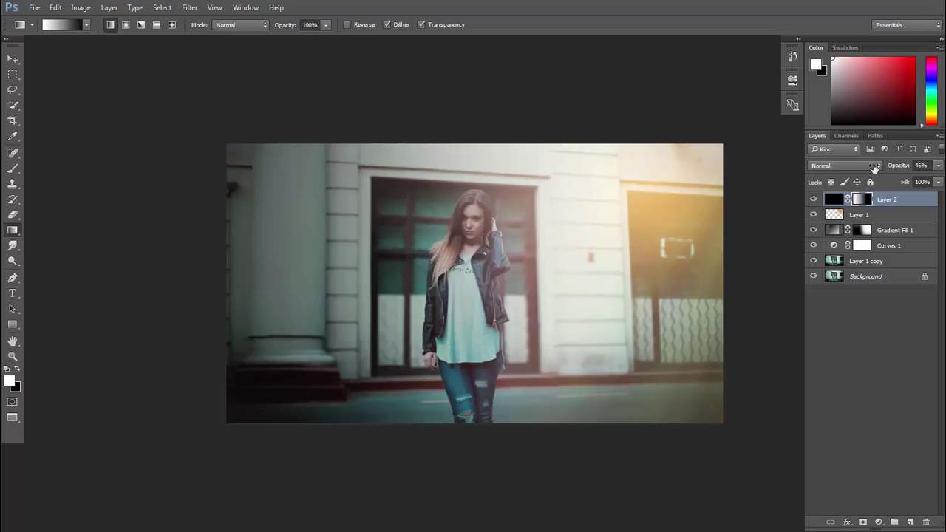
# - Set the black layer to 46% and softly brush Gradient Fill 1's mask over the woman
pyautogui.hotkey('ctrl', '-')
pyautogui.press('b')
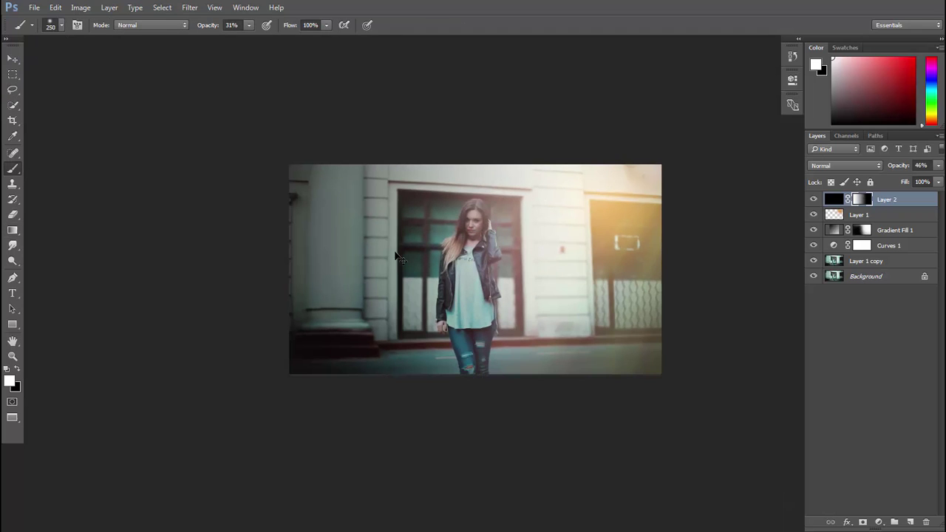
pyautogui.click(17, 371)
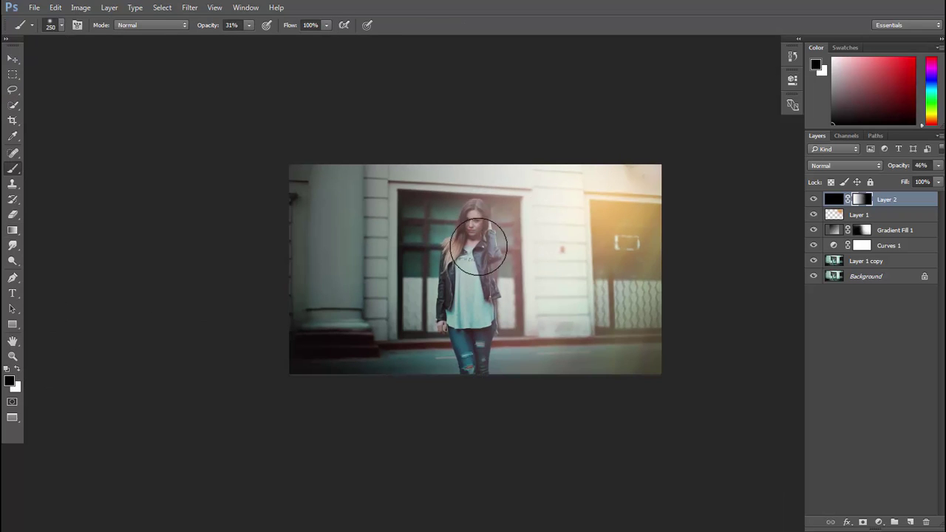
pyautogui.click(861, 229)
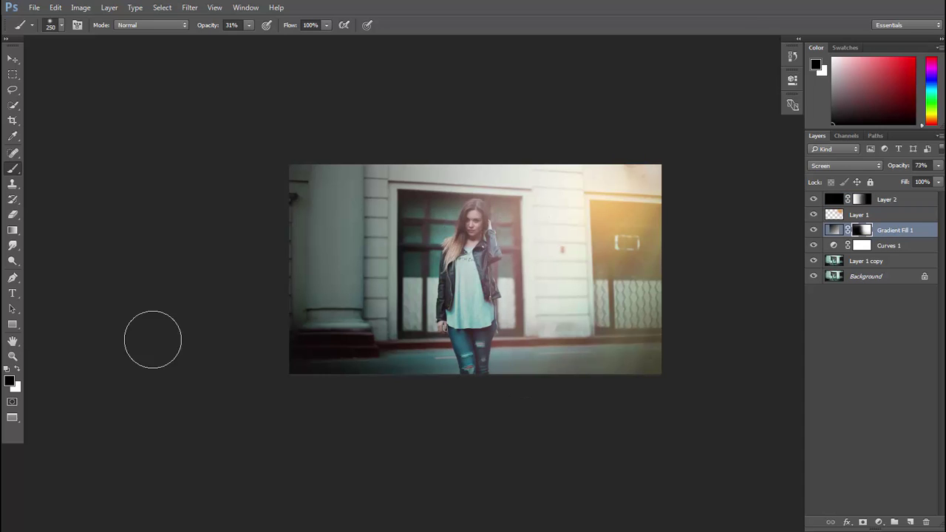
pyautogui.click(17, 370)
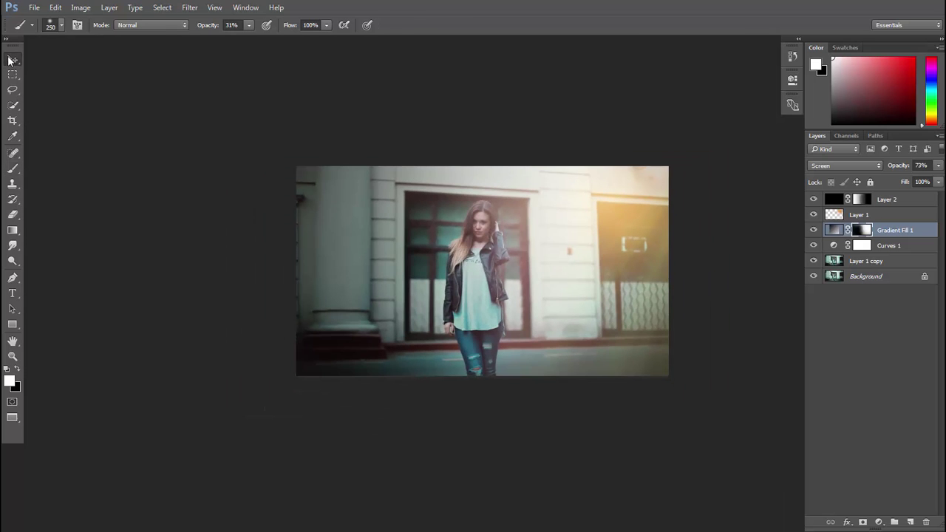
pyautogui.click(11, 61)
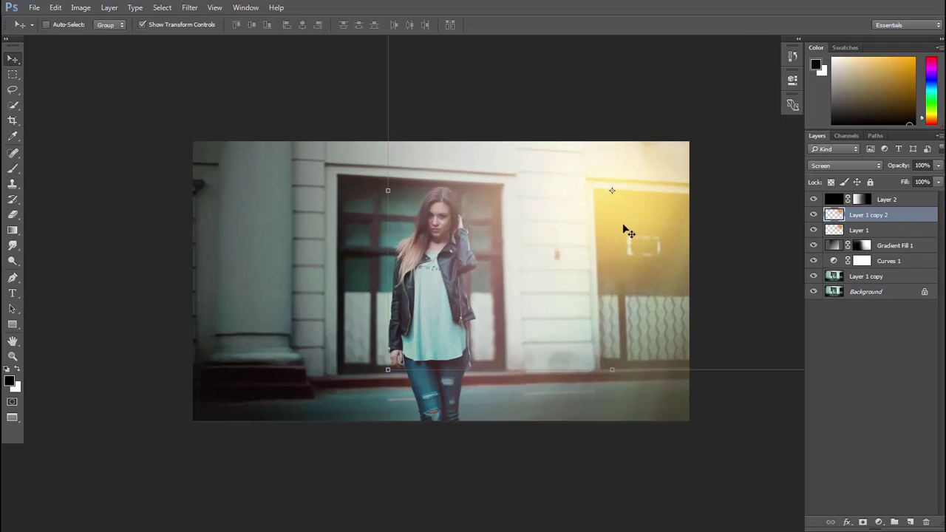
# - Shift the copied glow left and scale it to 116%, then set Layer 1's opacity to 49%
pyautogui.moveTo(629, 232); pyautogui.dragTo(267, 199)
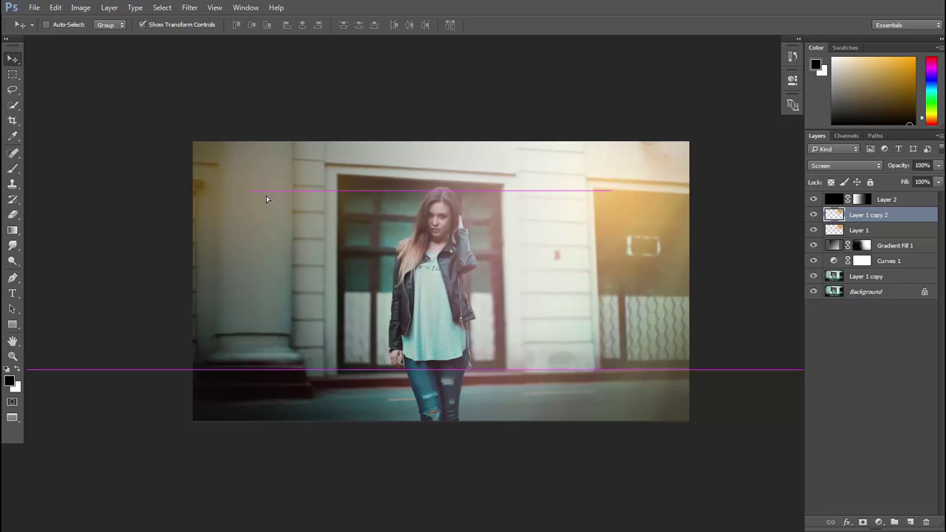
pyautogui.hotkey('ctrl', 't')
pyautogui.moveTo(474, 370); pyautogui.dragTo(547, 424)
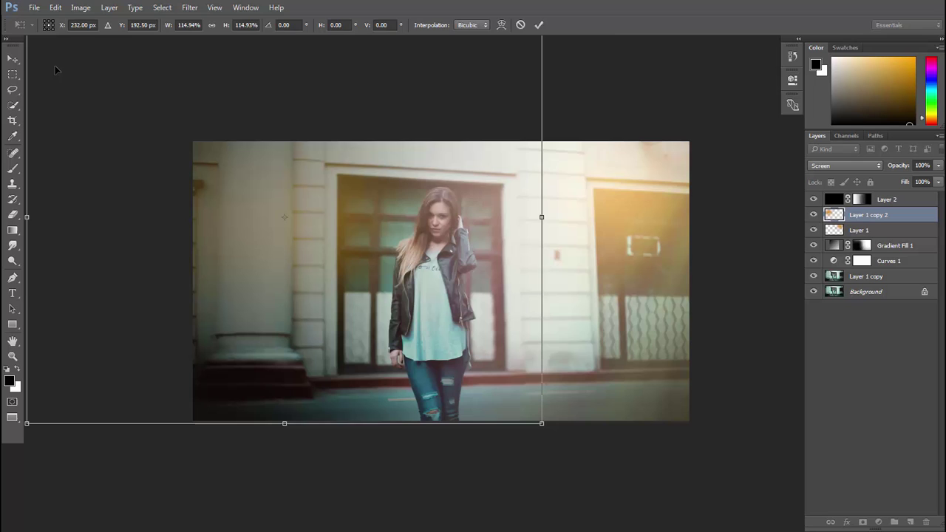
pyautogui.press('Return')
pyautogui.click(871, 230)
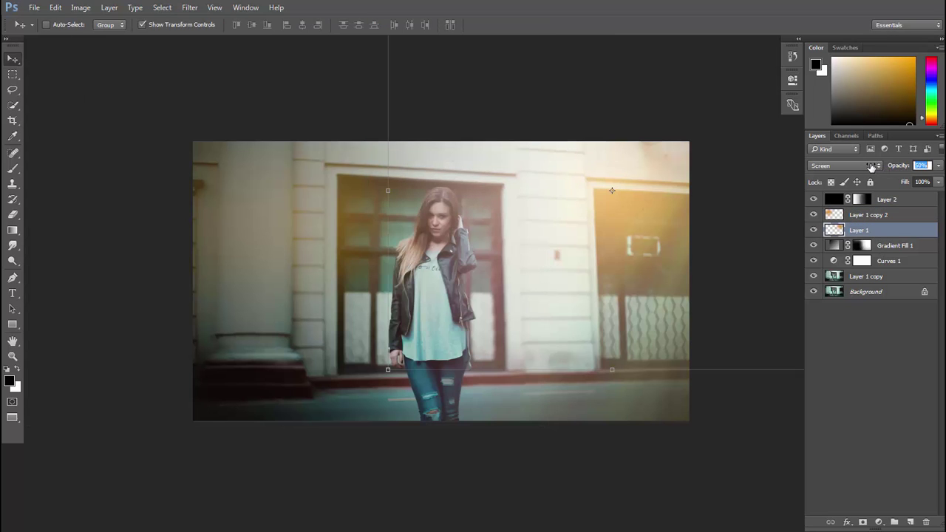
pyautogui.write('49')
pyautogui.click(890, 247)
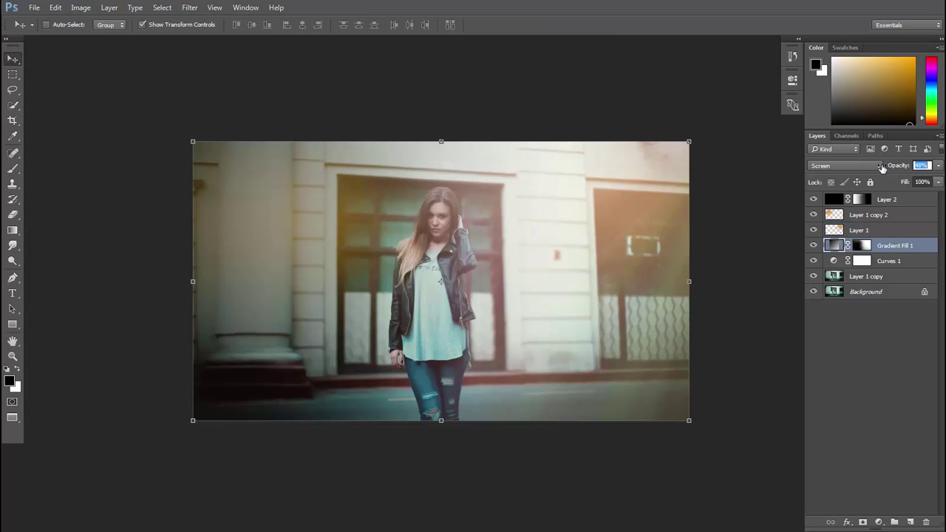
# - Add a FoggyNight.3DL Color Lookup layer above Layer 2 at 56% opacity
pyautogui.click(887, 199)
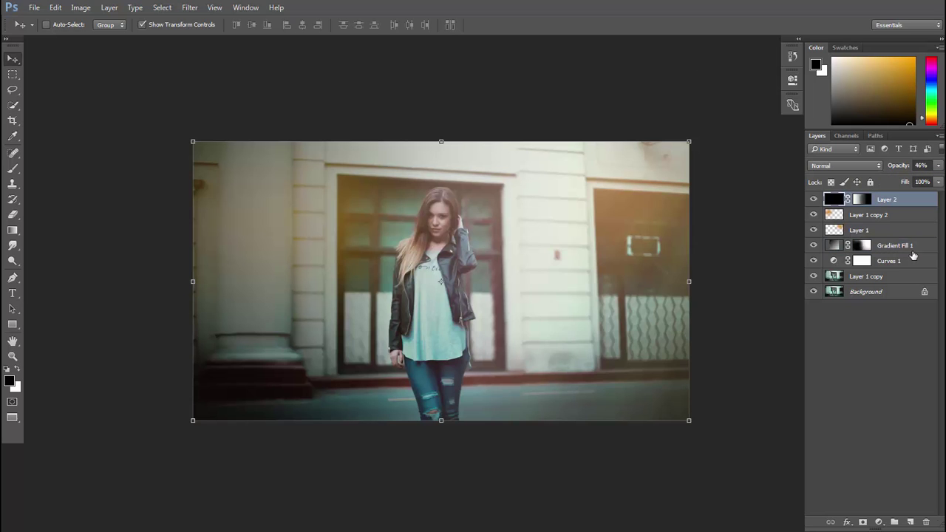
pyautogui.click(879, 522)
pyautogui.click(857, 447)
pyautogui.click(713, 108)
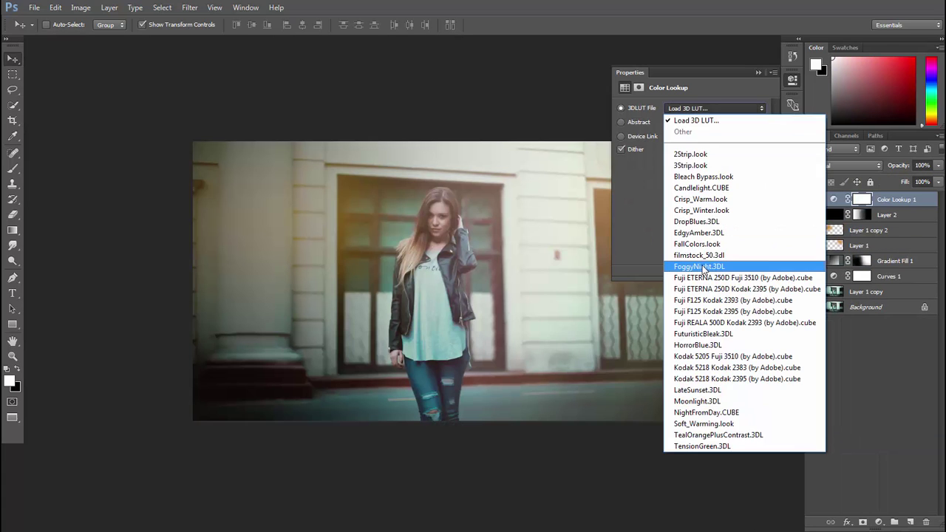
pyautogui.click(703, 266)
pyautogui.click(758, 72)
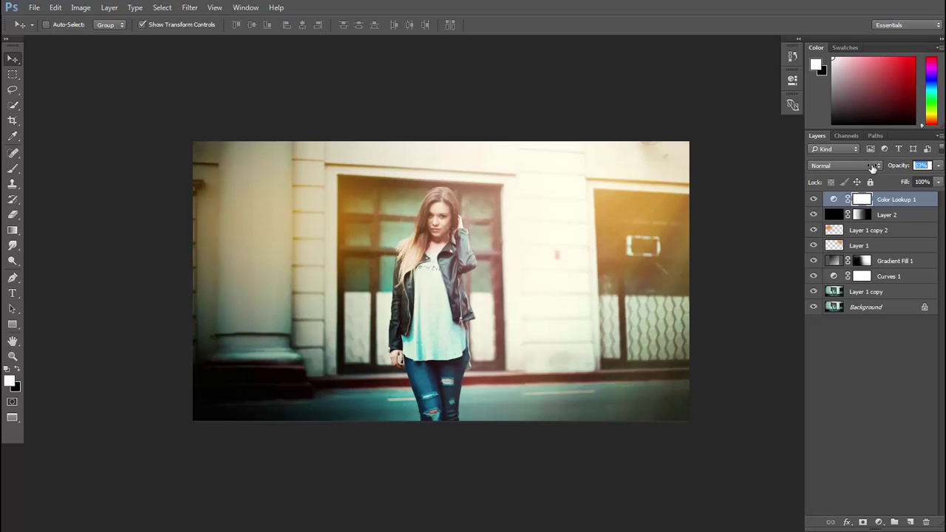
pyautogui.moveTo(872, 169); pyautogui.dragTo(874, 169)
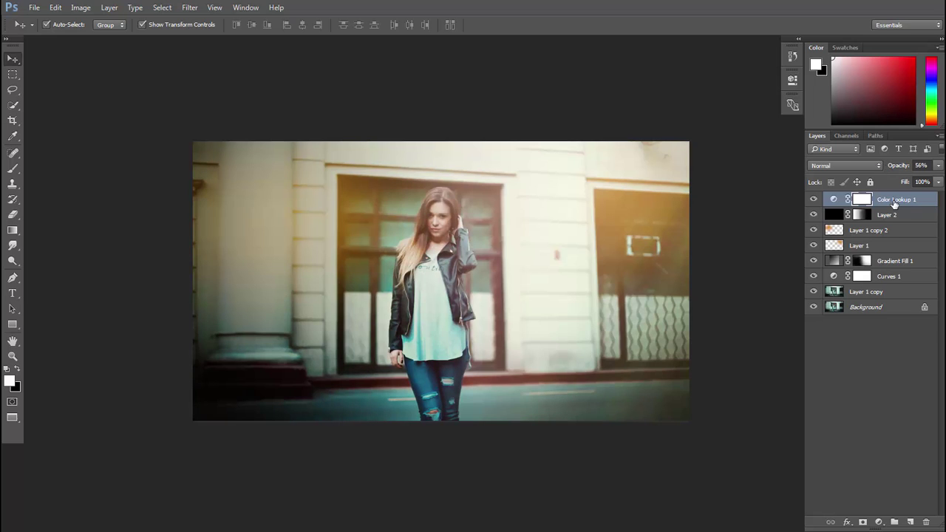
# - Duplicate the Color Lookup layer with Ctrl+J, then select Layer 1 copy 2
pyautogui.hotkey('ctrl', 'j')
pyautogui.doubleClick(834, 199)
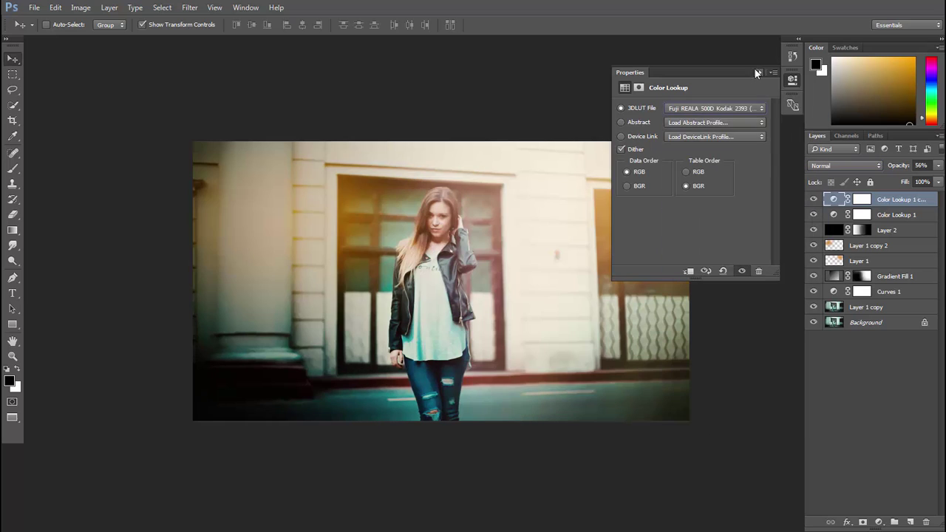
pyautogui.click(757, 72)
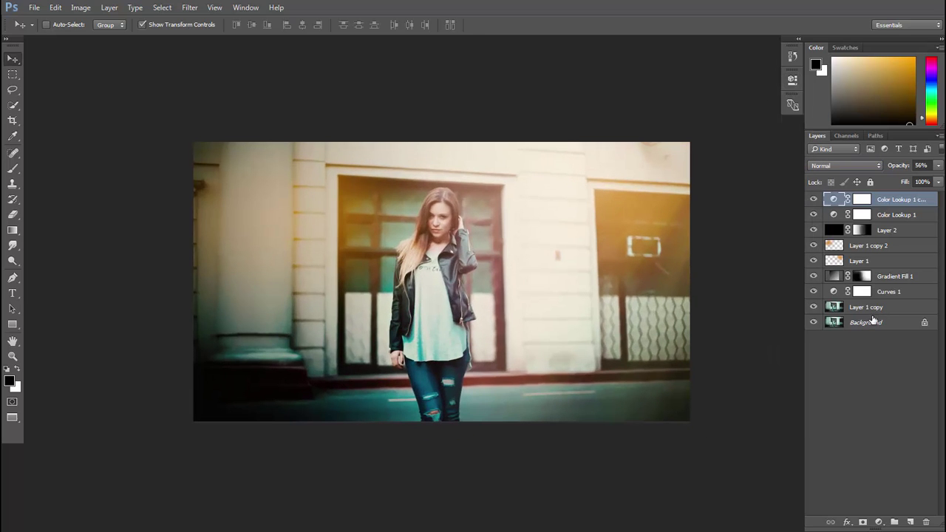
pyautogui.click(835, 247)
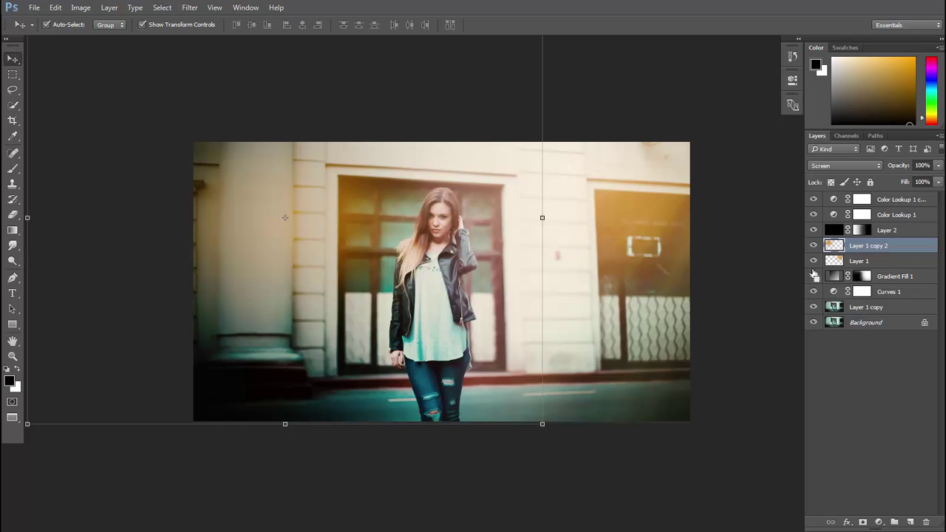
# - Skew the copied glow on Layer 1 copy 2 by its corner and apply the transformation
pyautogui.moveTo(543, 425)
pyautogui.mouseDown()
pyautogui.moveTo(557, 508)
pyautogui.moveTo(567, 464)
pyautogui.mouseUp()
pyautogui.press('c')
pyautogui.press('Return')
pyautogui.press('Return')
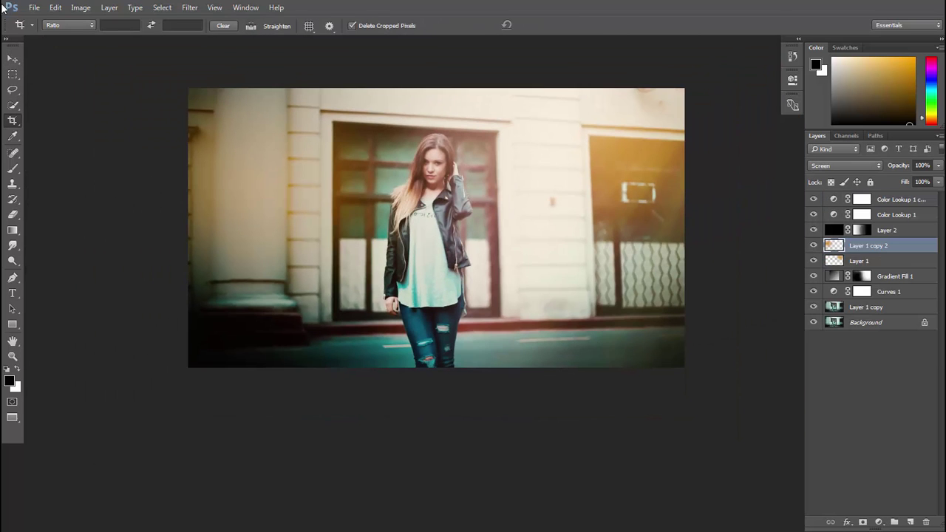
pyautogui.click(14, 58)
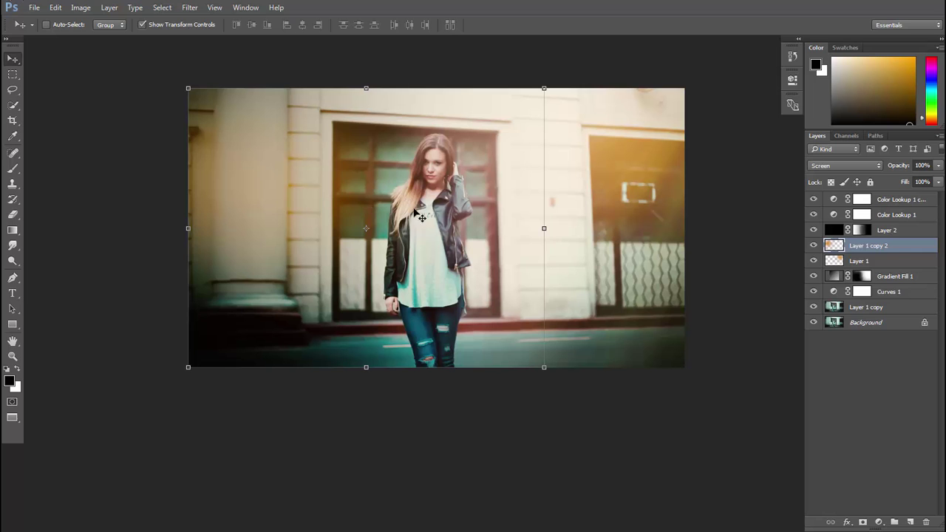
# - Shift Layer 1's hue by -33 so the right-side glow turns pinkish red
pyautogui.click(872, 261)
pyautogui.hotkey('ctrl', 'u')
pyautogui.moveTo(765, 217)
pyautogui.mouseDown()
pyautogui.moveTo(776, 221)
pyautogui.moveTo(748, 226)
pyautogui.mouseUp()
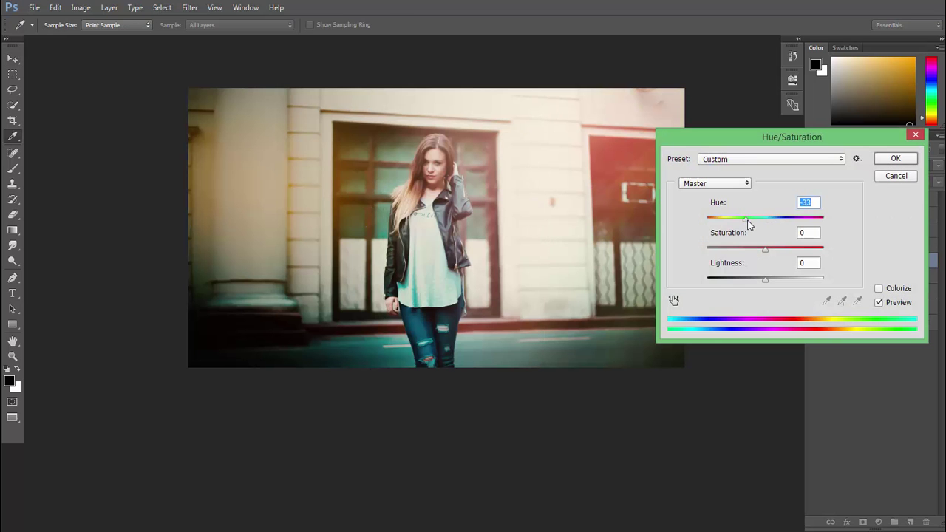
pyautogui.click(889, 162)
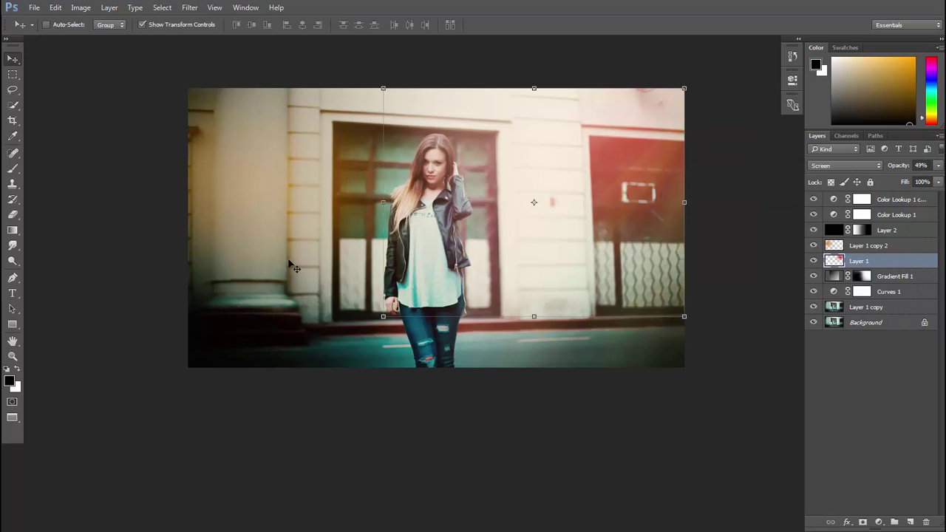